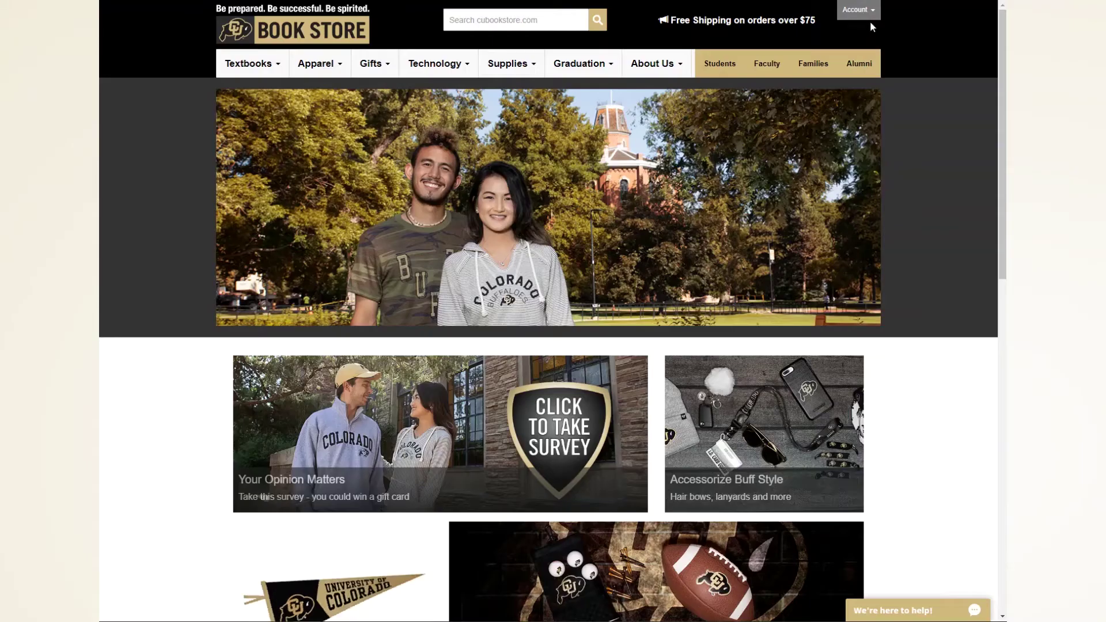
Step: Open the textbook pre-order page for students who have already registered for courses
click(870, 21)
click(842, 79)
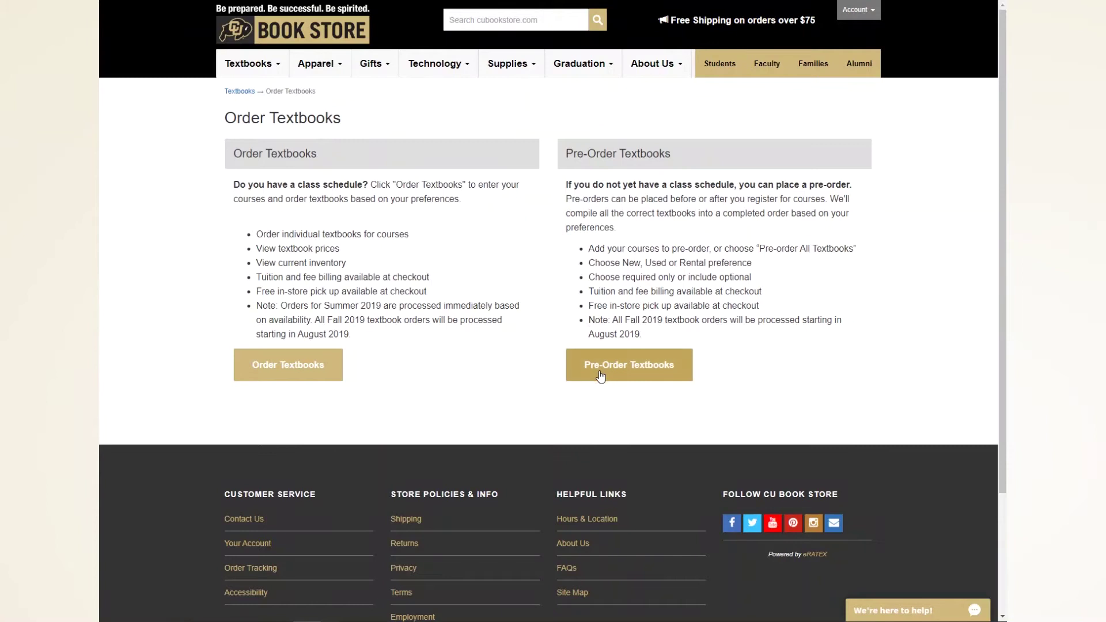
click(601, 375)
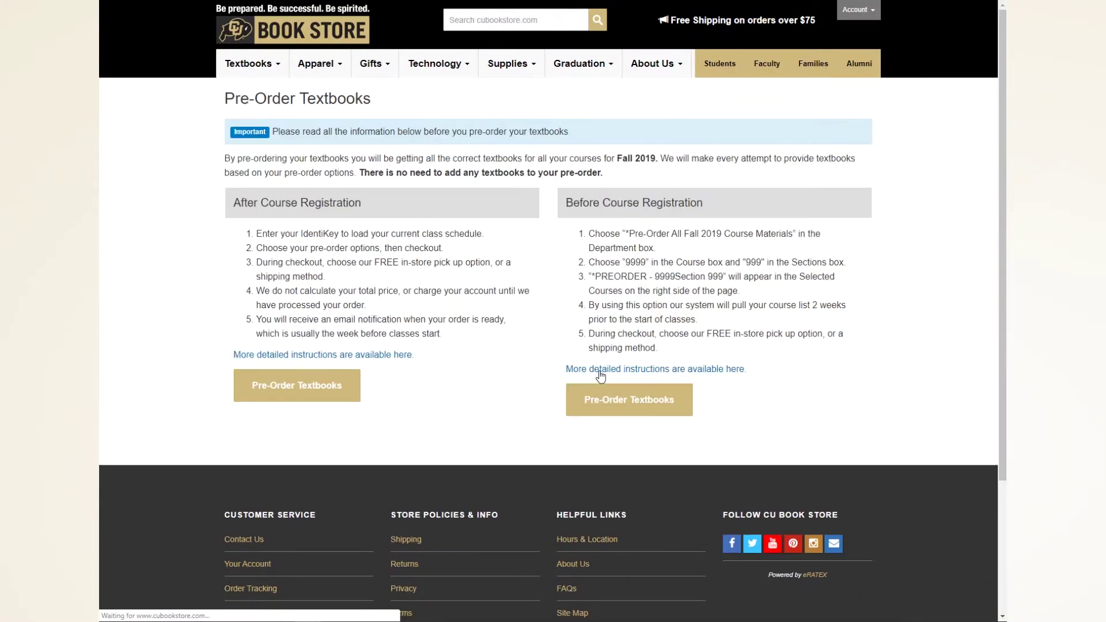
click(295, 398)
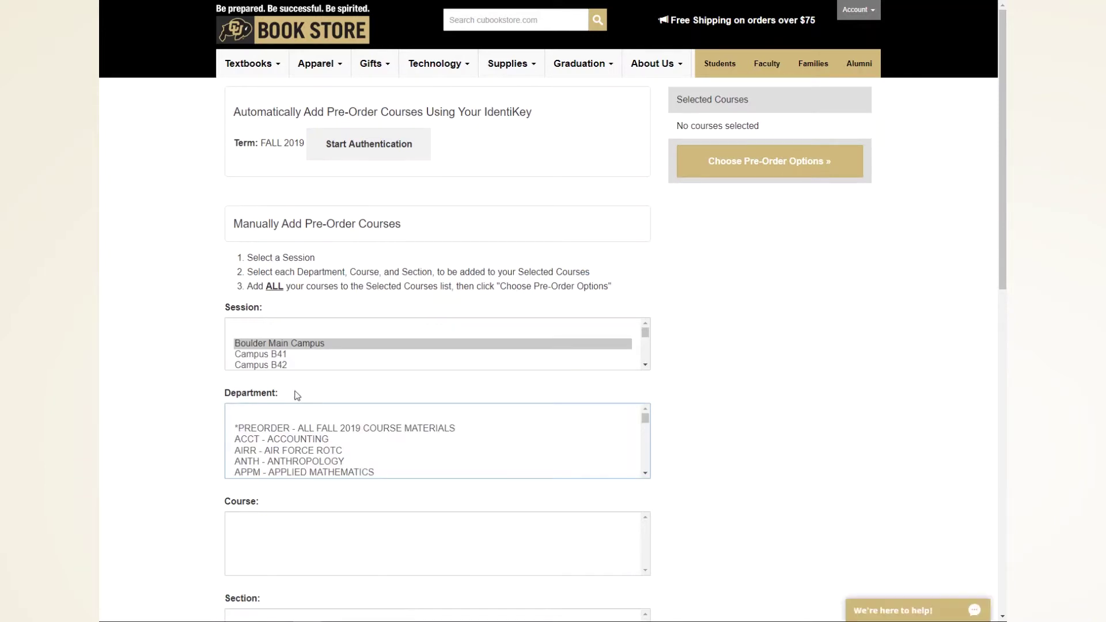
Step: Authenticate with the CU login name and IdentiKey password to load the Fall 2019 courses automatically
click(348, 147)
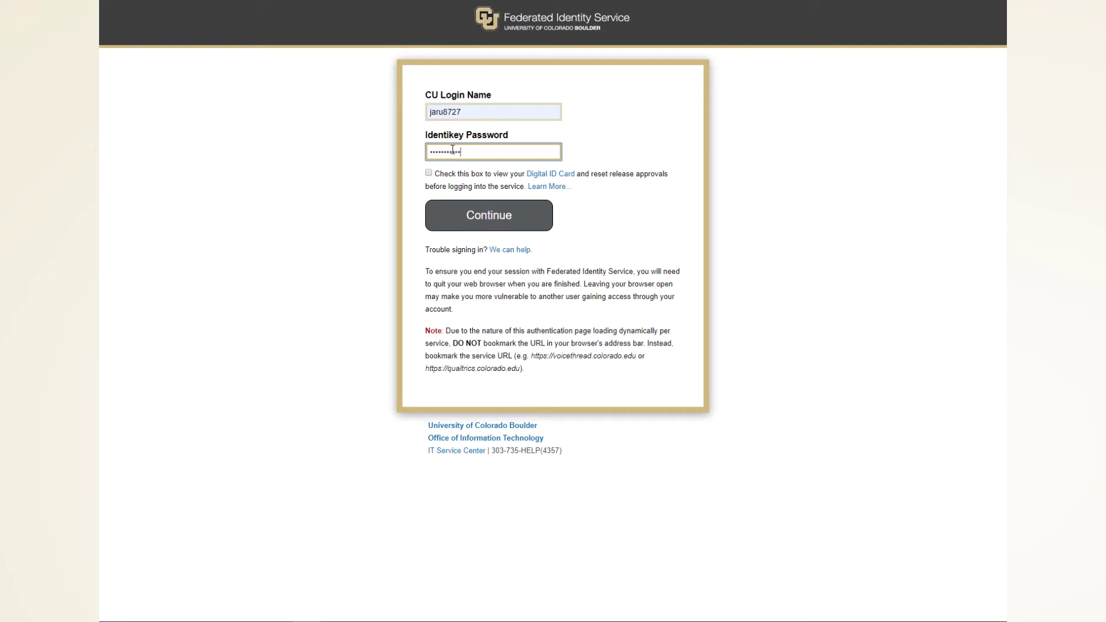
key(Return)
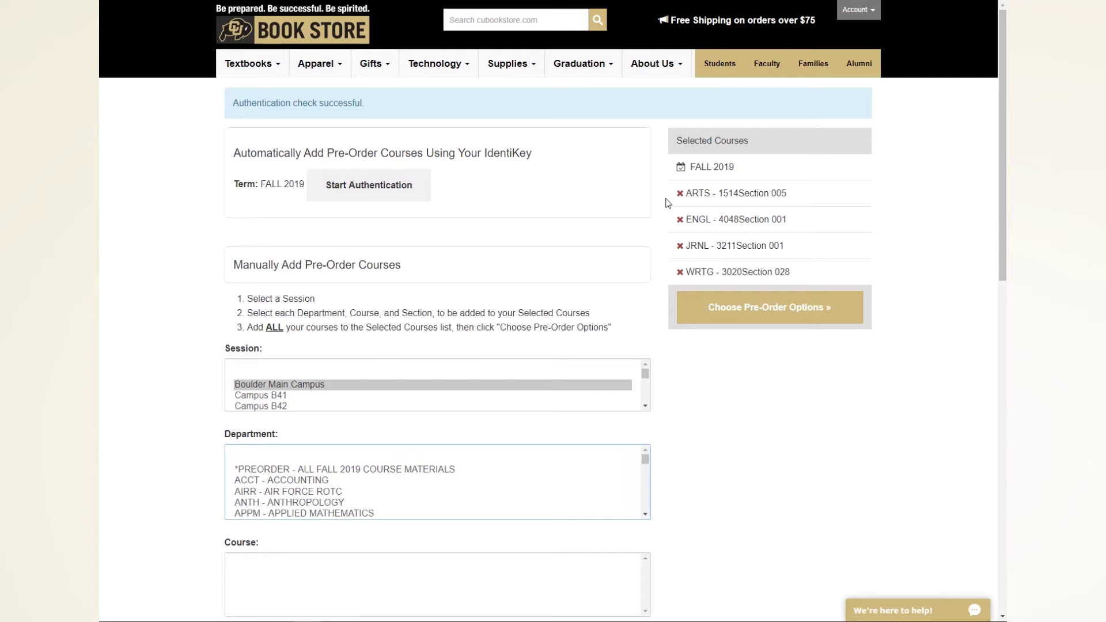
Step: Manually choose department KREN - Korean, course 2110 and section 001 for the Boulder Main Campus session
scroll(304, 444, down, 6)
scroll(304, 443, down, 8)
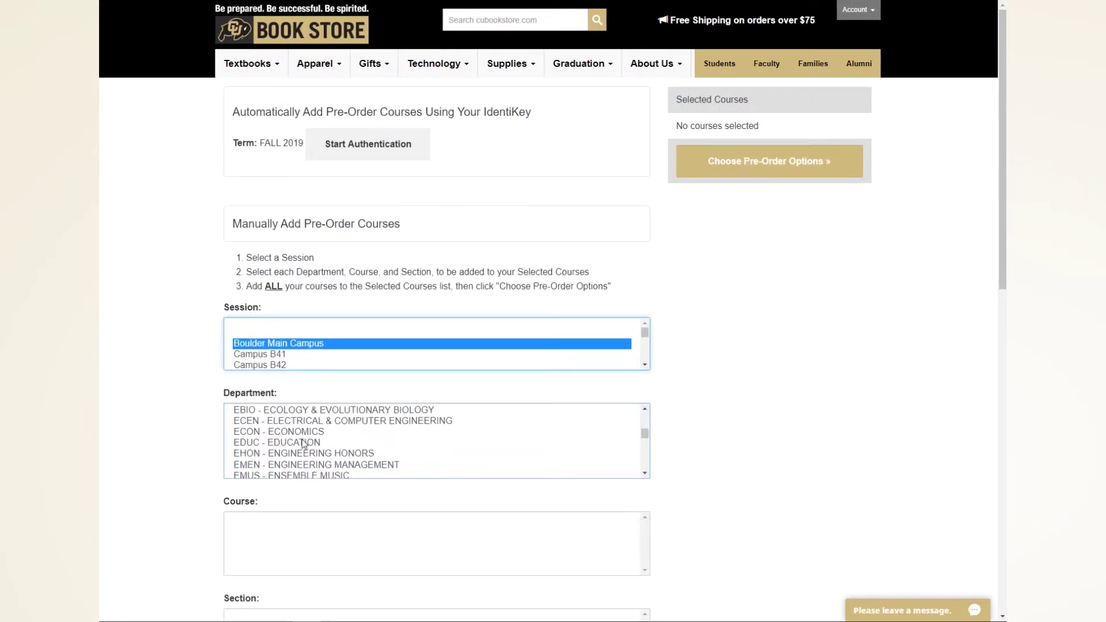
scroll(303, 443, down, 6)
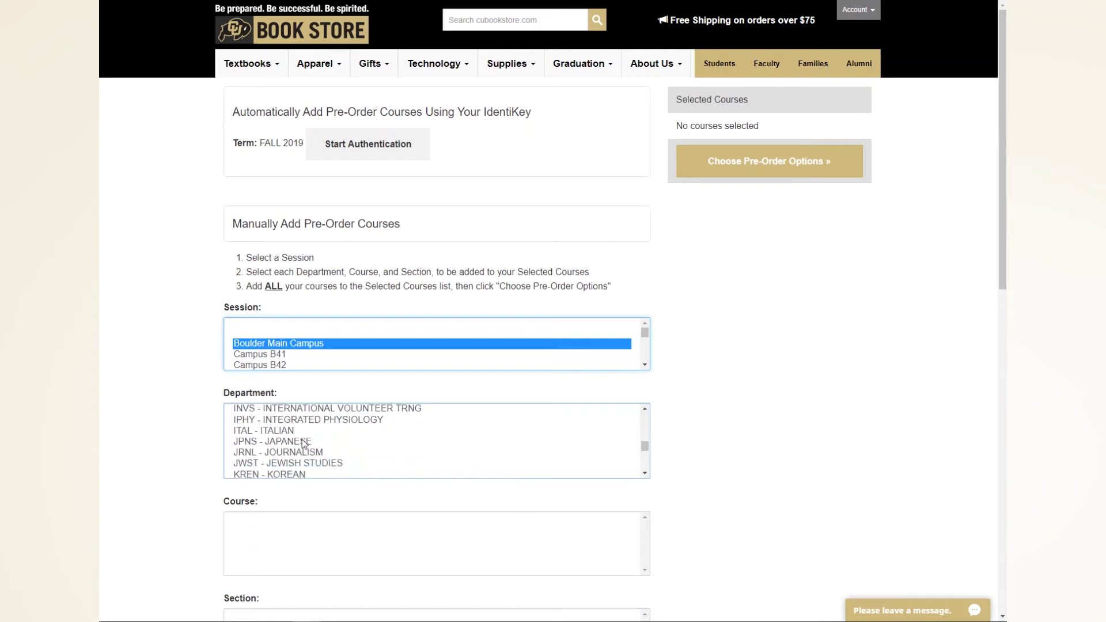
click(290, 473)
scroll(248, 536, down, 1)
click(243, 529)
scroll(716, 513, down, 3)
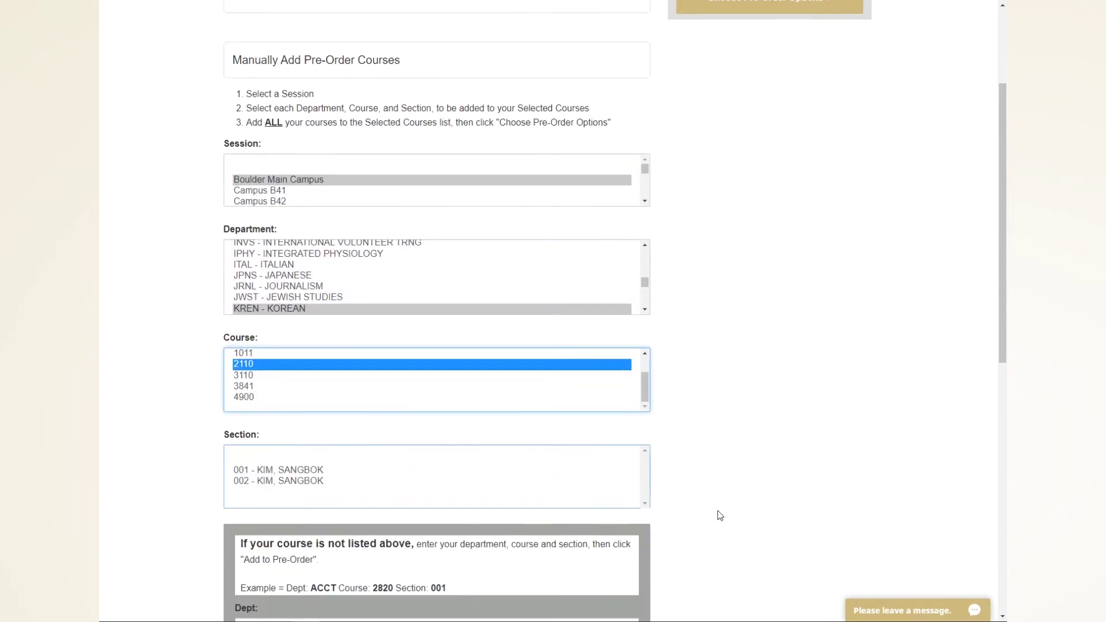
click(282, 463)
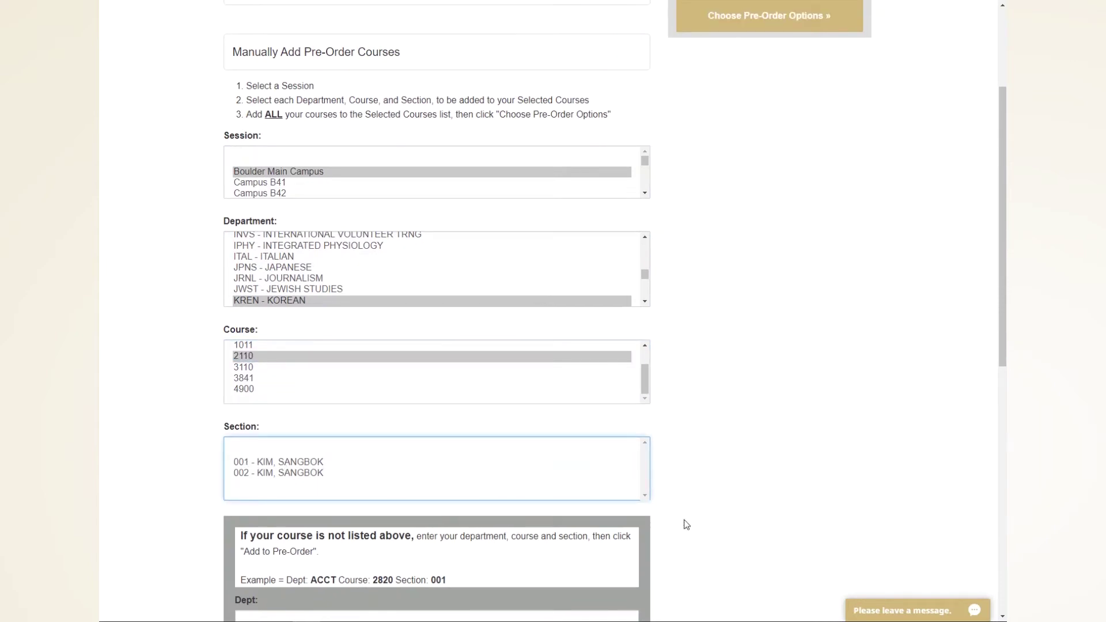
scroll(686, 520, up, 2)
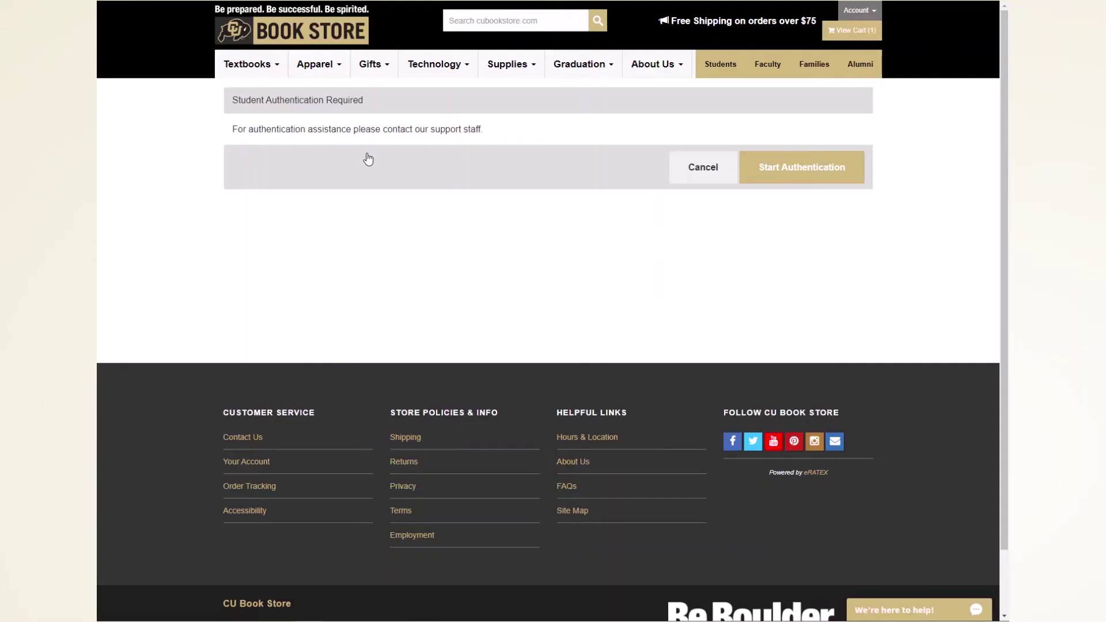
Step: Complete the student authentication with the CU login name and IdentiKey password, and continue to the pre-order options
click(765, 184)
click(502, 116)
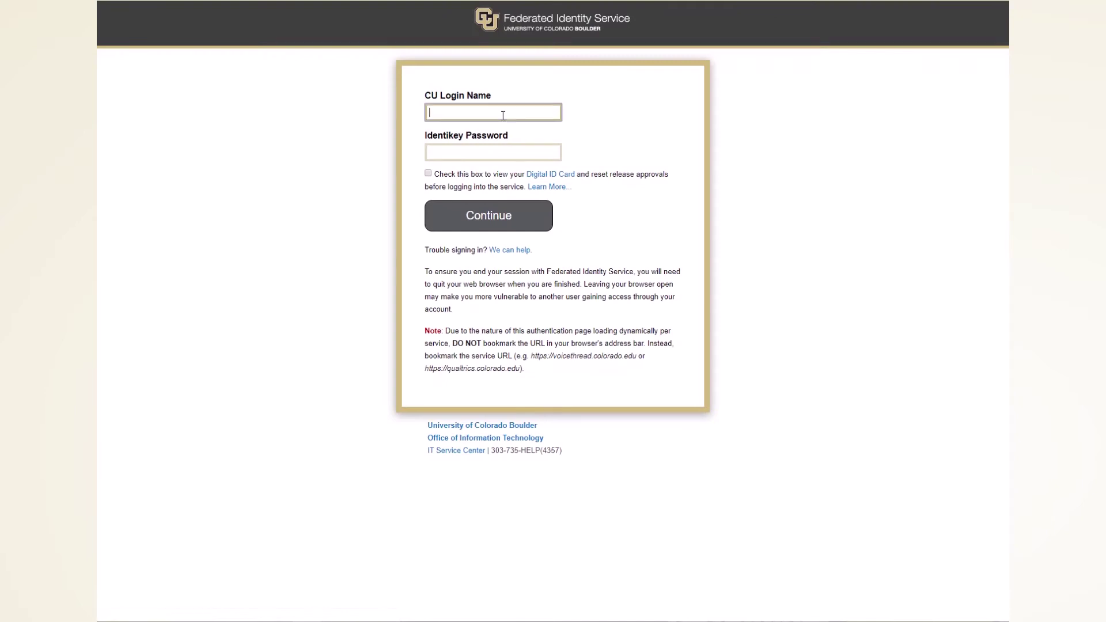
click(460, 136)
click(461, 153)
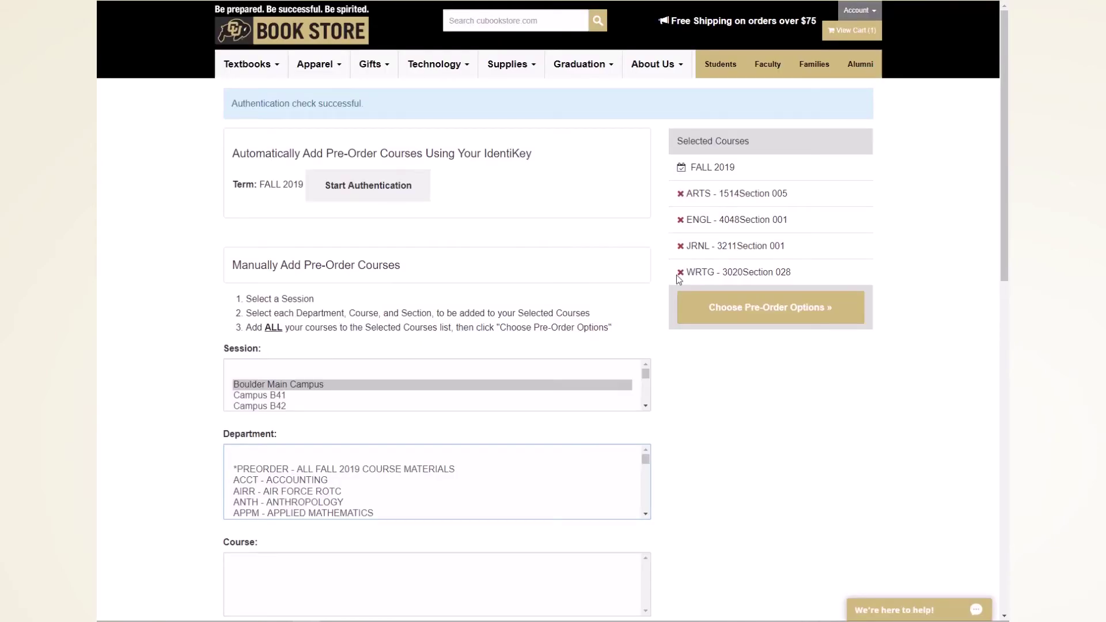
click(714, 321)
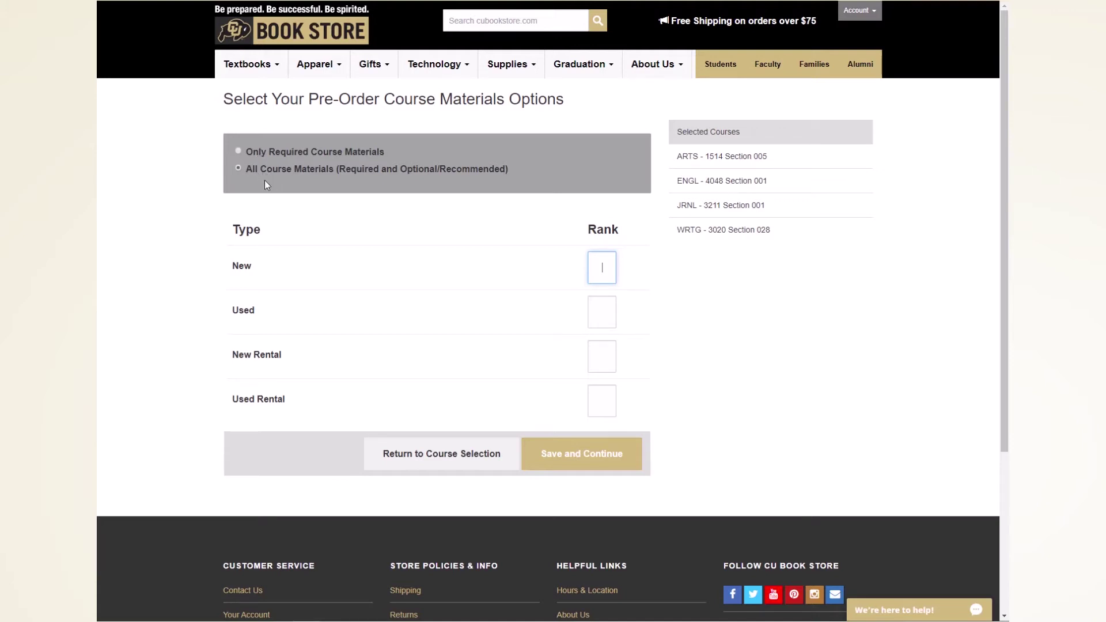
Step: Limit the pre-order to required course materials and rank Used Rental 1, New Rental 2, Used 3 and New 4
click(240, 154)
click(599, 403)
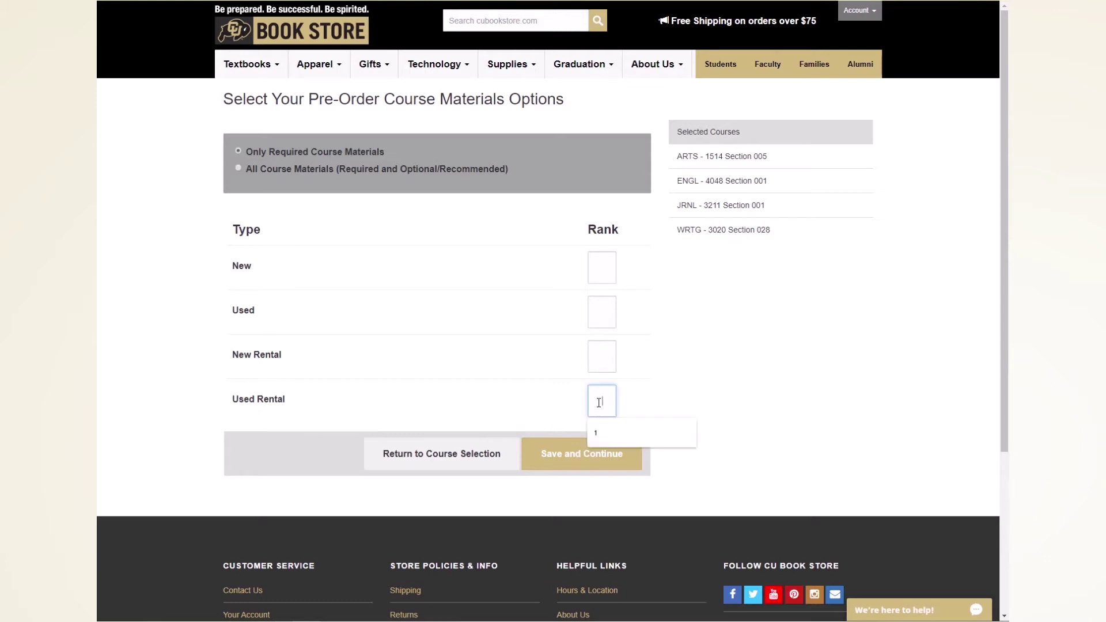
click(599, 430)
click(601, 366)
text(2)
click(601, 311)
click(599, 365)
click(599, 268)
click(607, 314)
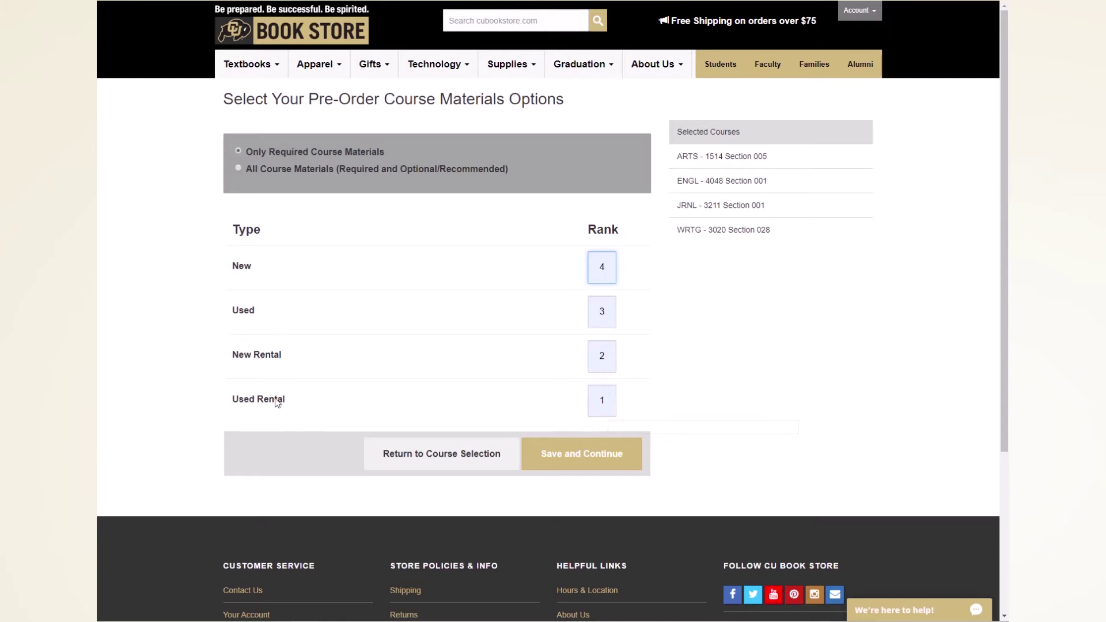
Step: Clear the ranks of all four material types: Used Rental, New Rental, Used and New
click(607, 399)
key(BackSpace)
click(610, 360)
key(BackSpace)
click(611, 316)
key(BackSpace)
click(611, 272)
key(BackSpace)
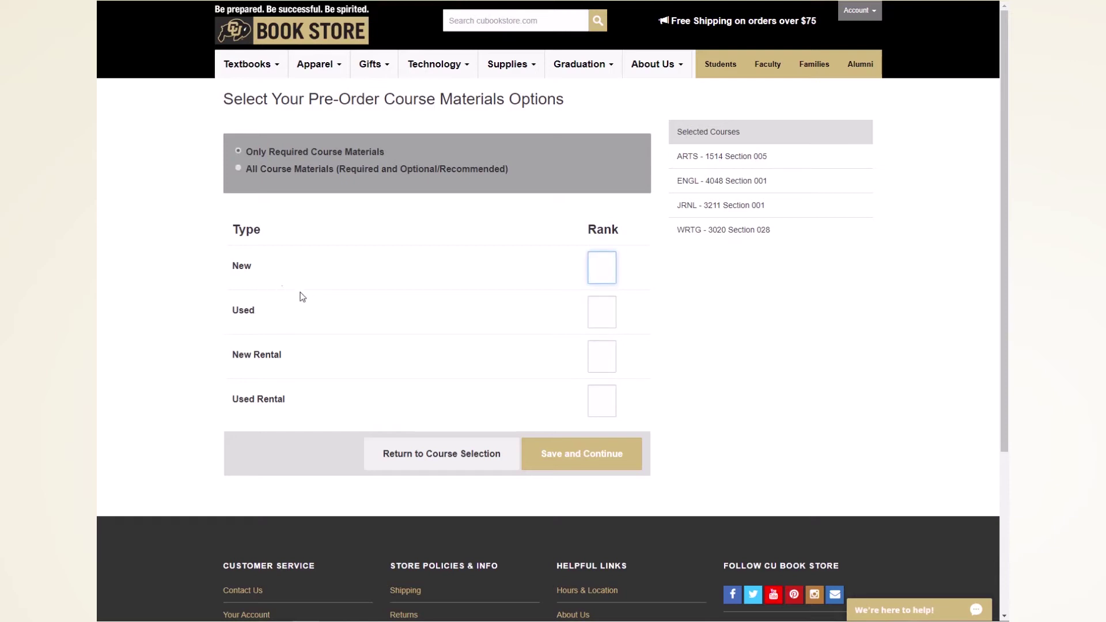
Step: Rank Used materials 1 and New materials 2, leave the rentals unranked, and save the pre-order options
click(599, 313)
click(599, 313)
text(1)
click(602, 266)
click(602, 267)
text(2)
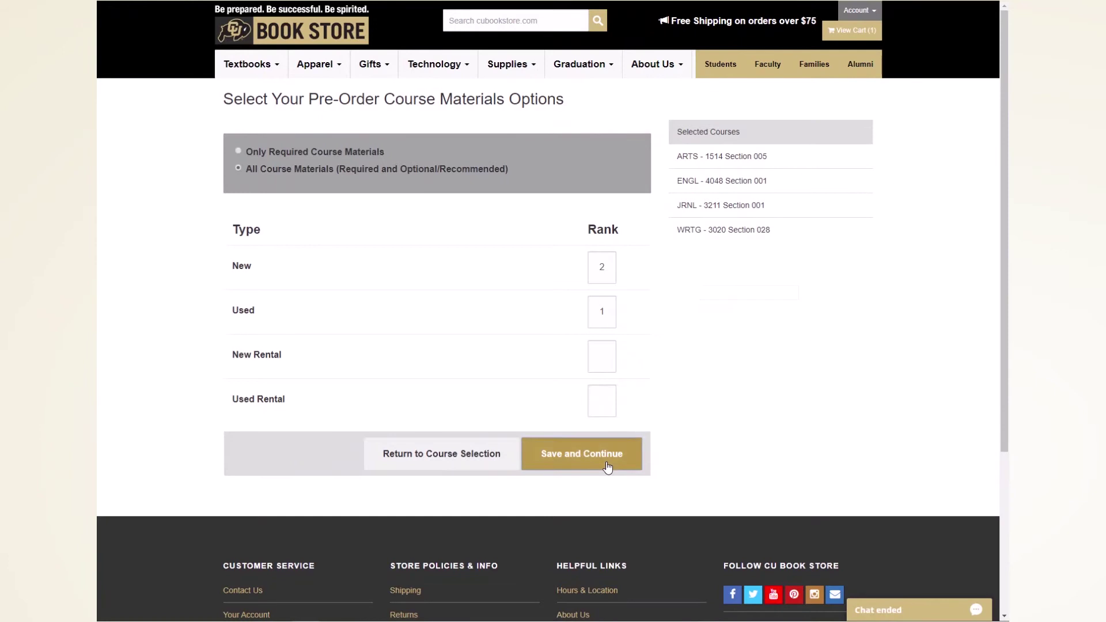
click(607, 466)
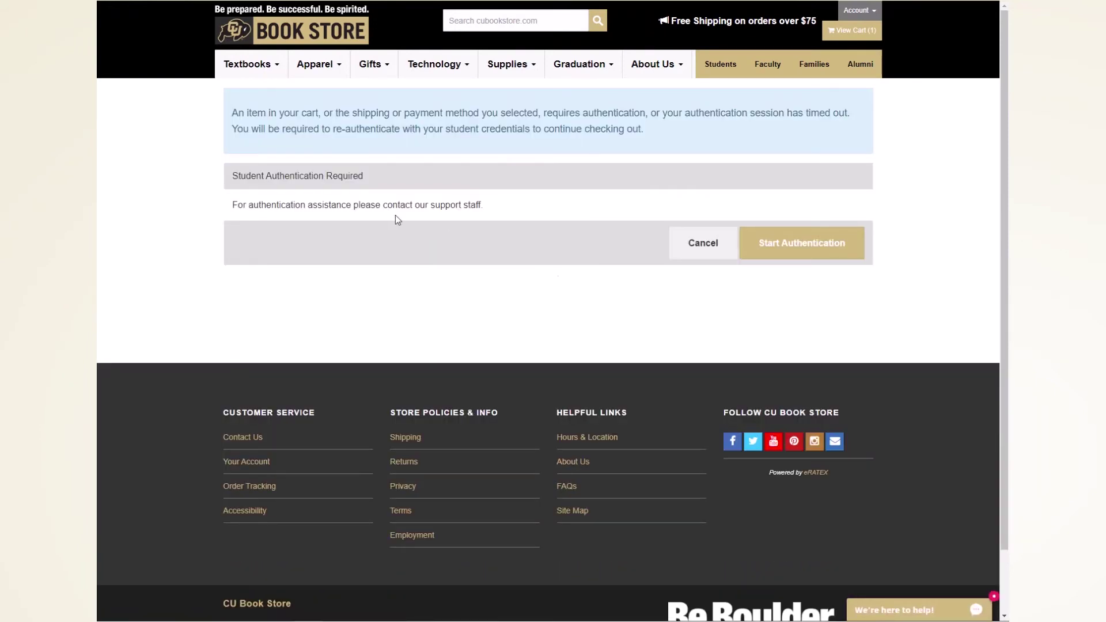
Step: Re-authenticate for checkout by entering the CU login name and IdentiKey password
click(771, 252)
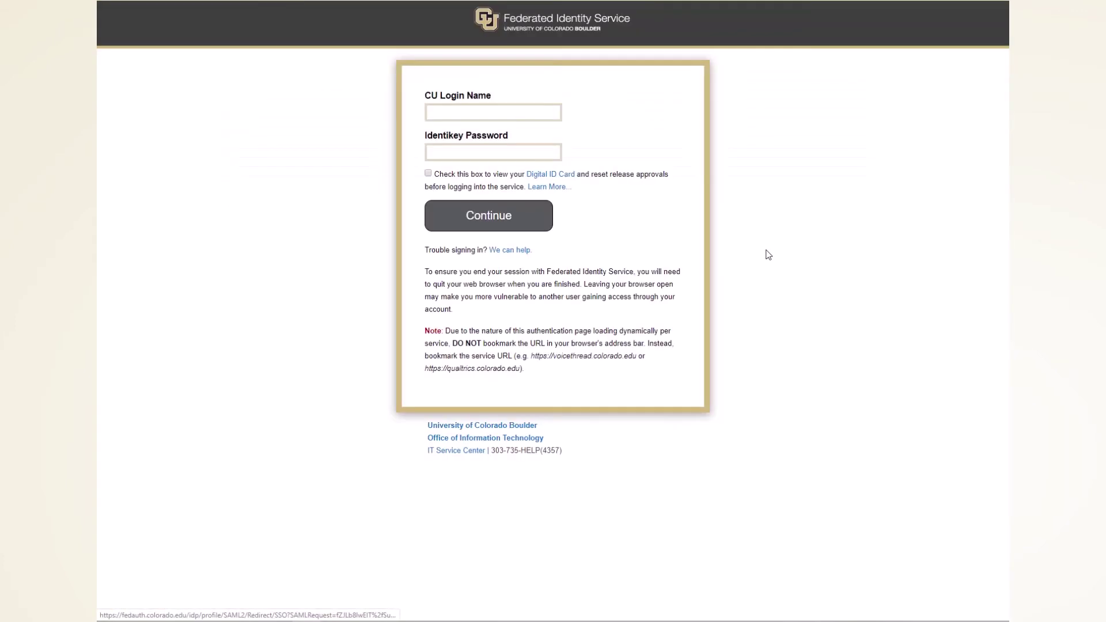
click(497, 111)
click(492, 133)
click(485, 154)
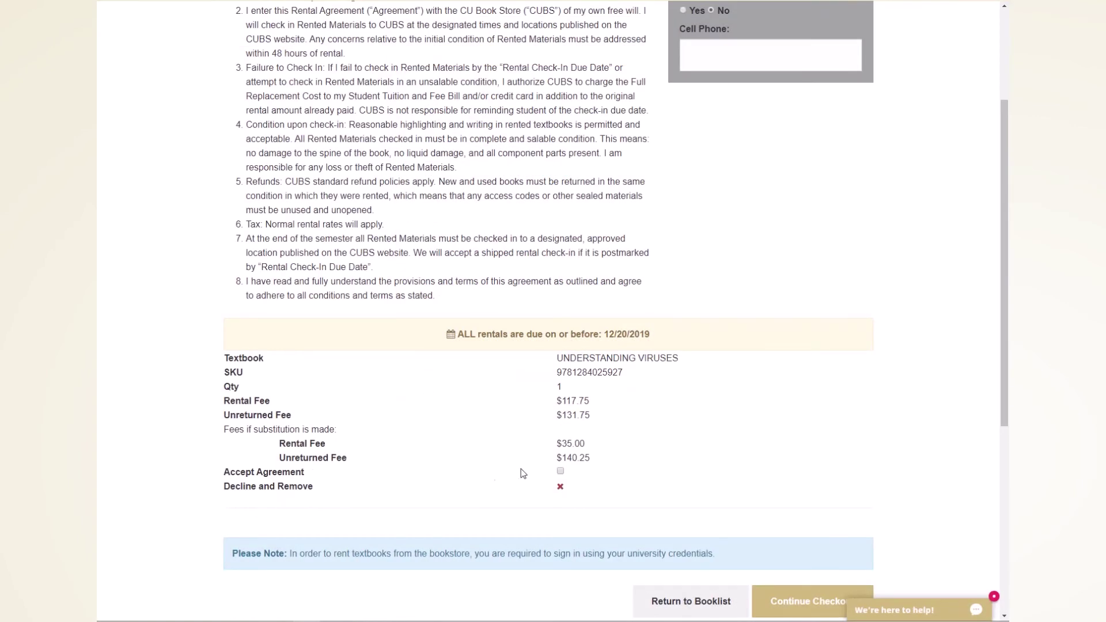
Step: Turn on text rental reminders with "enter phone number here" as the cell phone, and accept the rental agreement for Understanding Viruses
scroll(693, 339, up, 3)
click(682, 181)
click(684, 230)
text(enter phone number here)
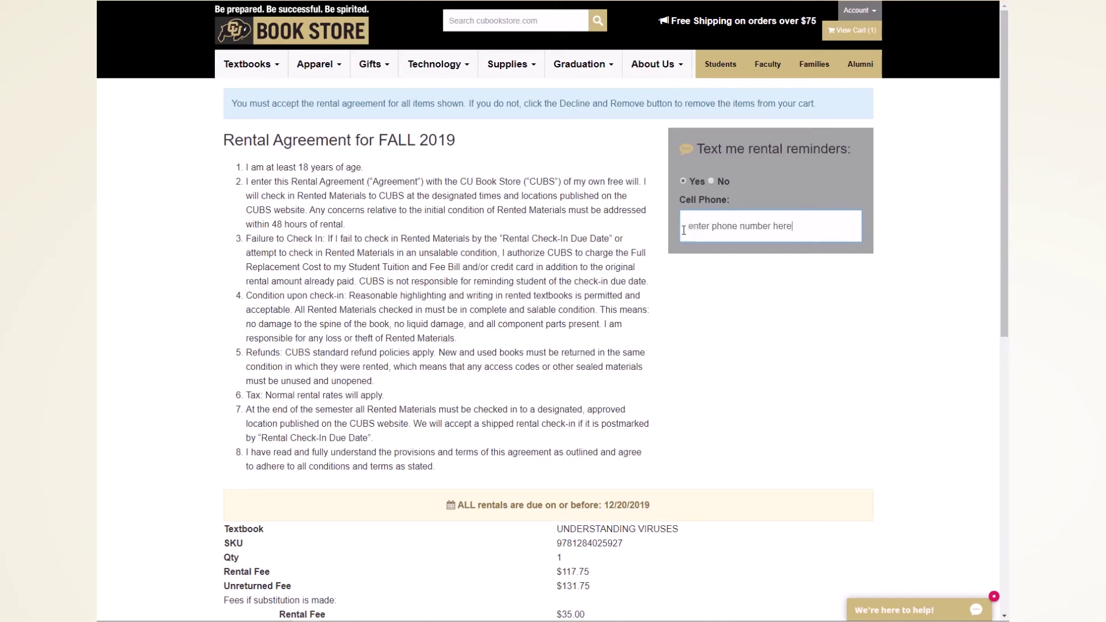
scroll(770, 439, down, 4)
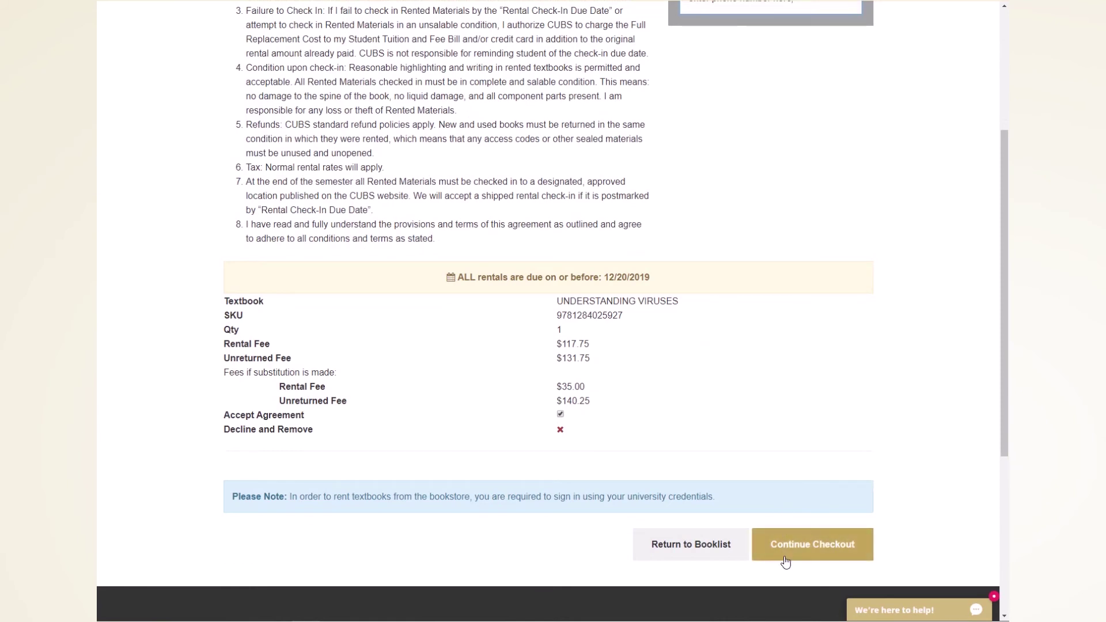
scroll(711, 326, up, 1)
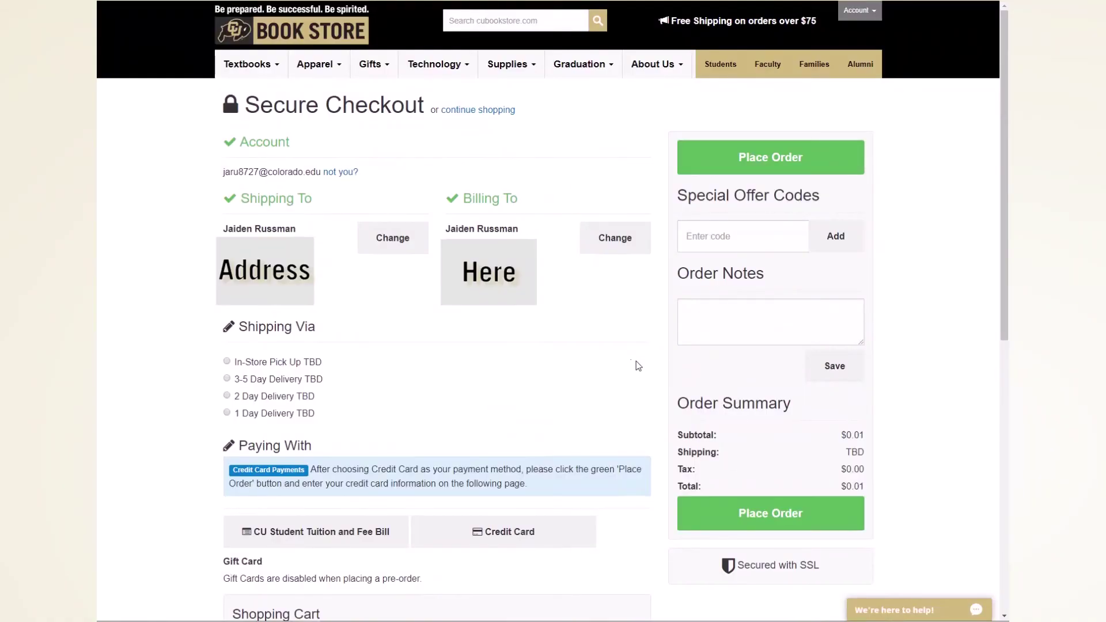
Step: Choose In-Store Pick Up as the shipping method for the order
click(226, 362)
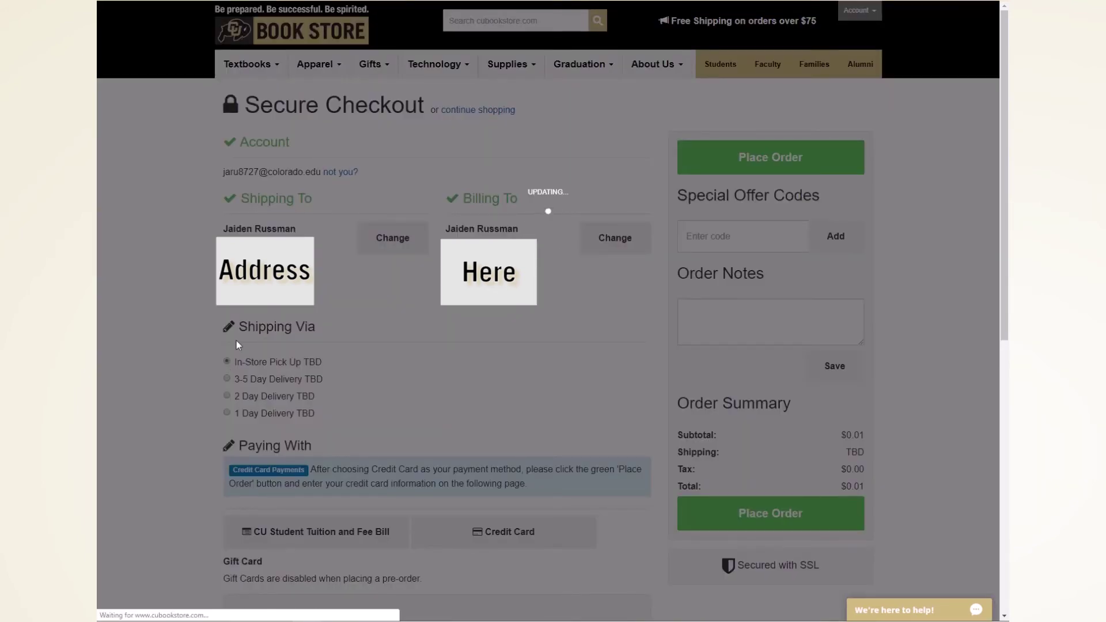